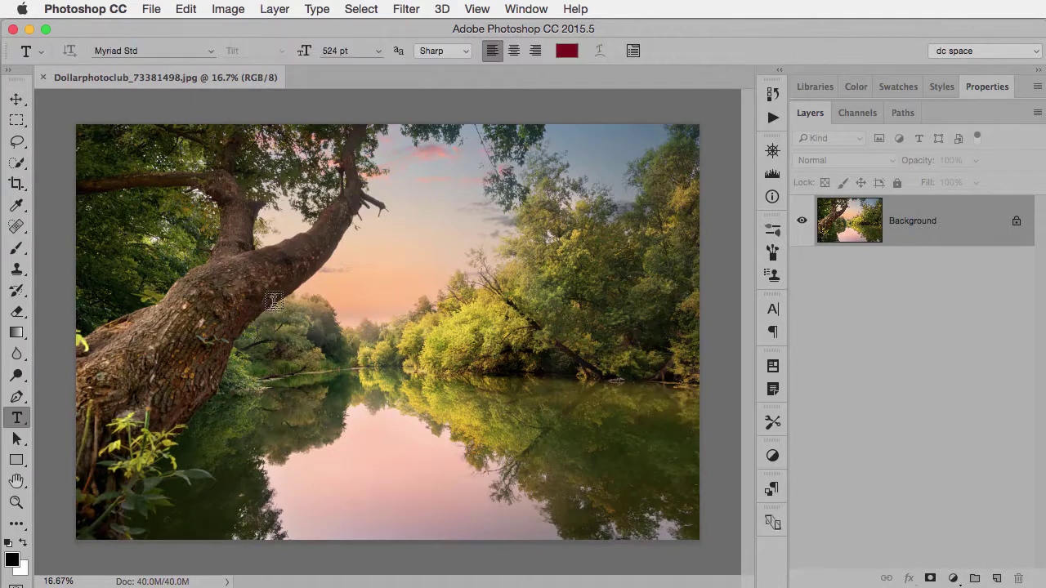
Step: Type the word NATURE on the river photo
{"action": "left_click", "coordinate": [255, 322]}
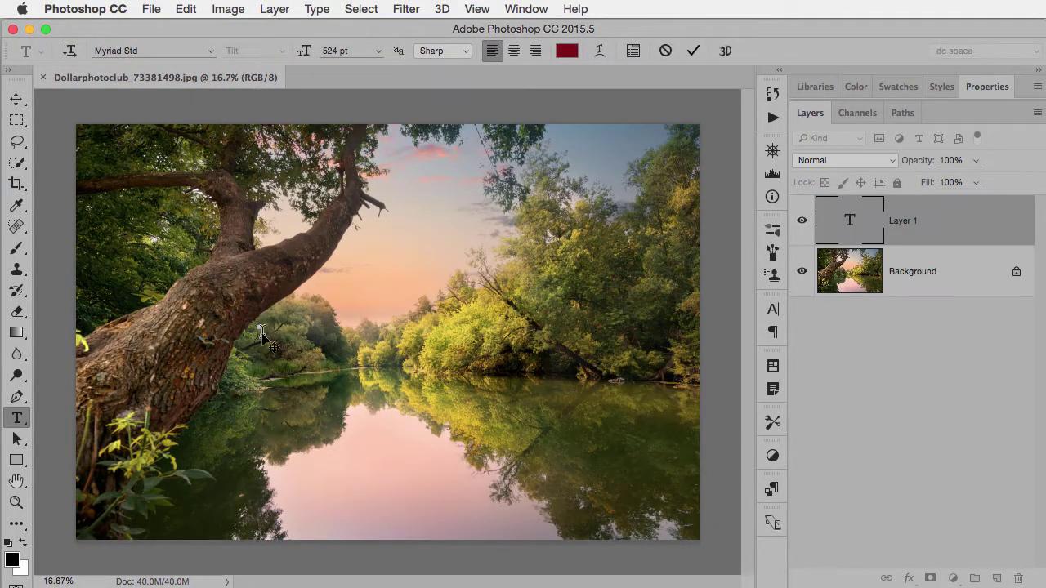
{"action": "type", "text": "NATC"}
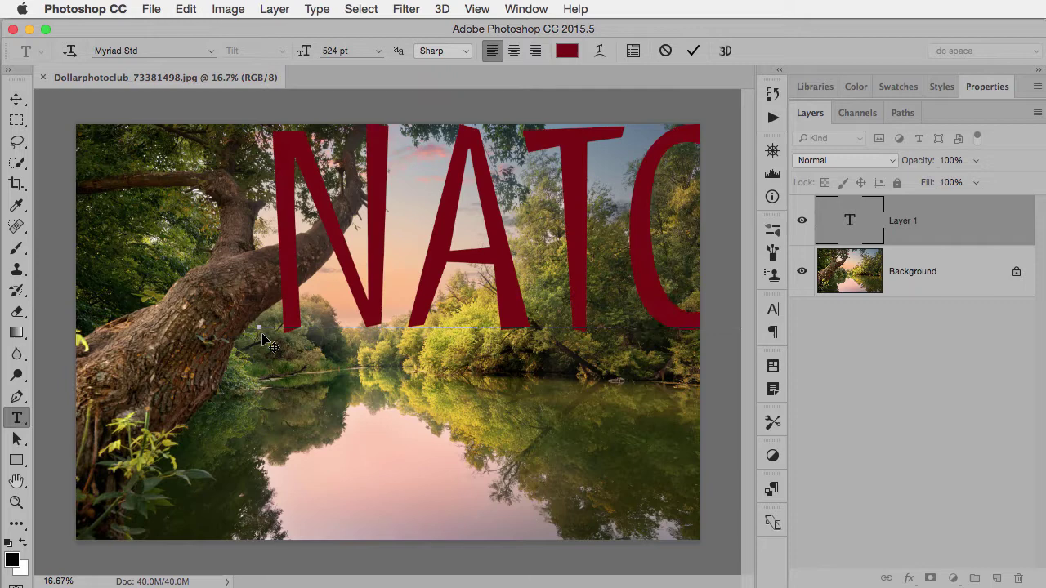
{"action": "key", "text": "BackSpace"}
{"action": "type", "text": "U"}
Step: Shrink NATURE from 524 pt to 411 pt, reposition it, tighten tracking, and commit
{"action": "key", "text": "super+a"}
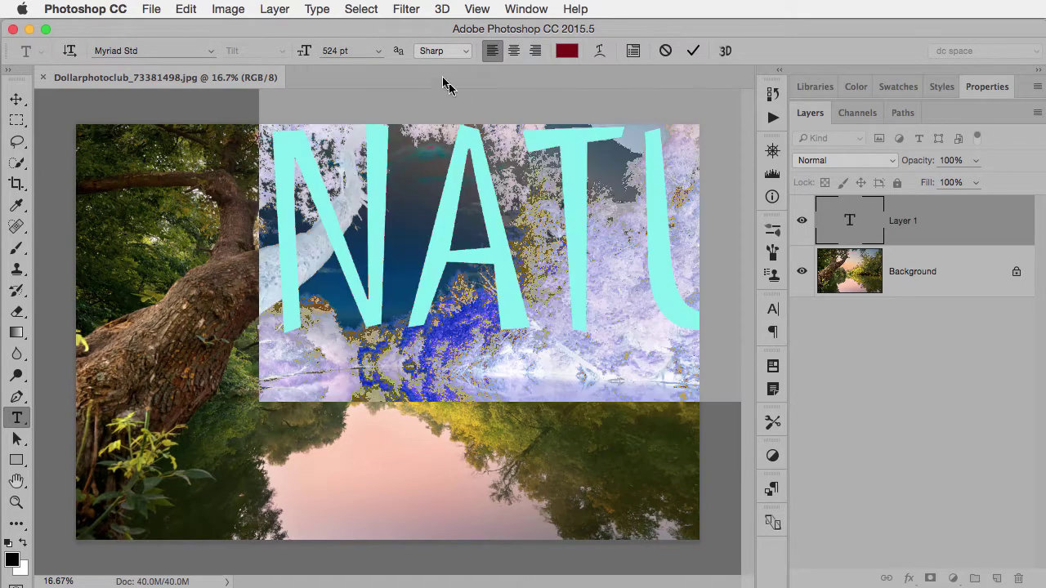
{"action": "left_click_drag", "start_coordinate": [304, 51], "coordinate": [237, 58]}
{"action": "left_click_drag", "start_coordinate": [486, 459], "coordinate": [339, 512]}
{"action": "left_click_drag", "start_coordinate": [301, 51], "coordinate": [274, 64]}
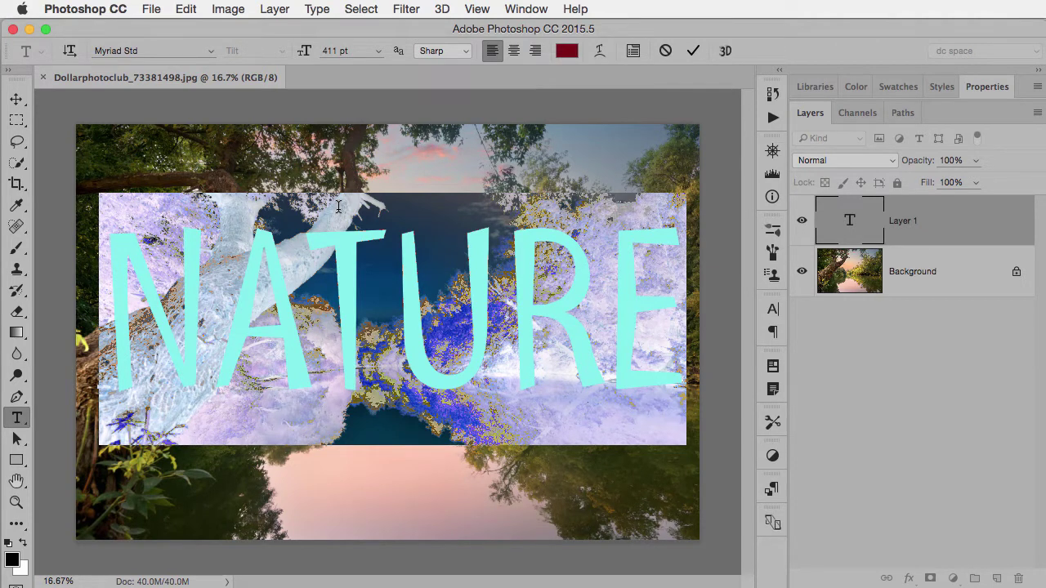
{"action": "key", "text": "alt+Left"}
{"action": "key", "text": "alt+Left"}
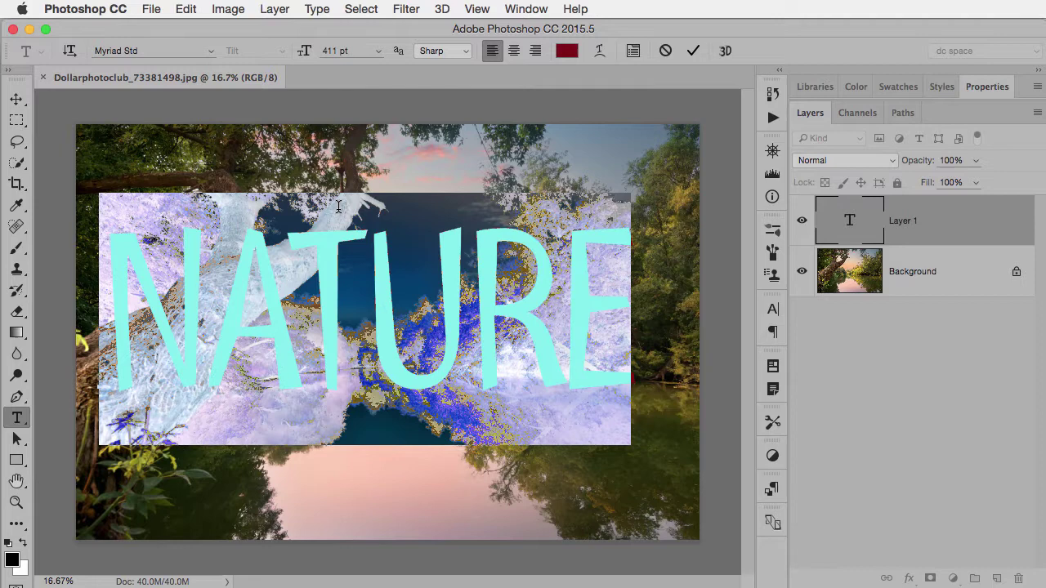
{"action": "key", "text": "super+Return"}
Step: Move the NATURE text slightly up and right to centre it on the photo
{"action": "key", "text": "v"}
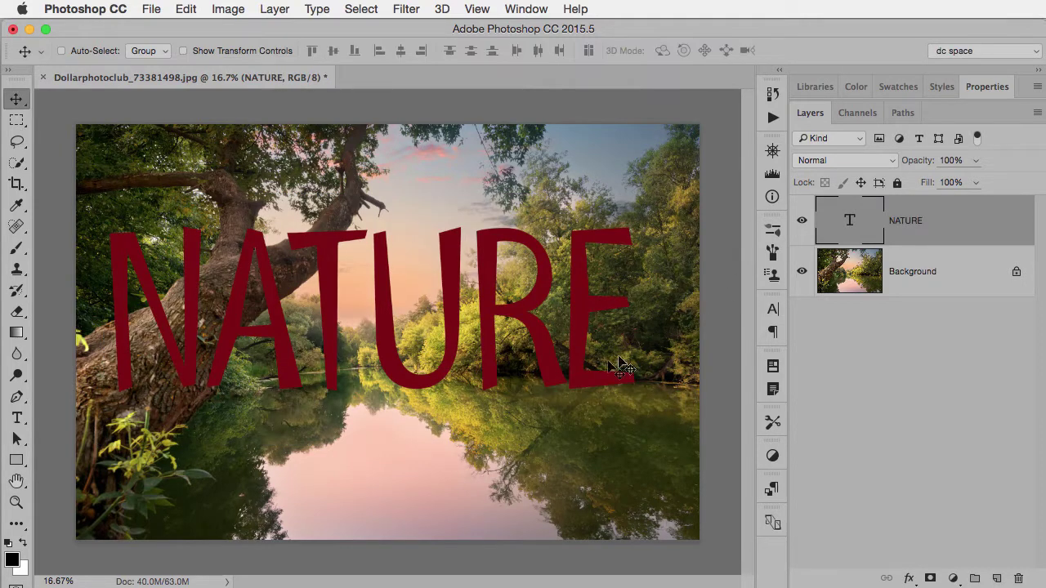
{"action": "left_click_drag", "start_coordinate": [619, 365], "coordinate": [635, 349]}
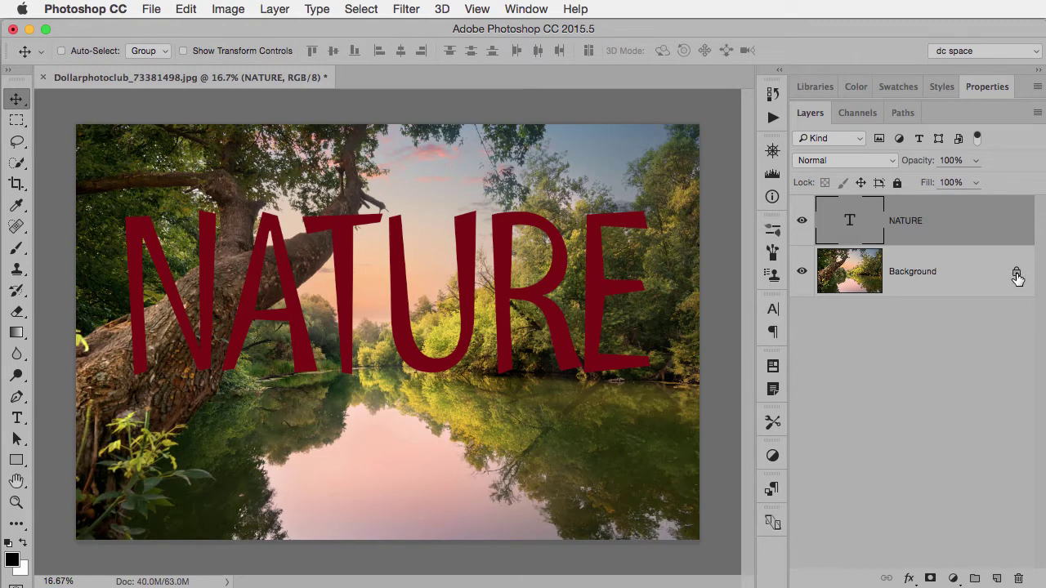
Step: Unlock the Background into Layer 0 and stack it above the NATURE layer
{"action": "left_click", "coordinate": [1015, 276]}
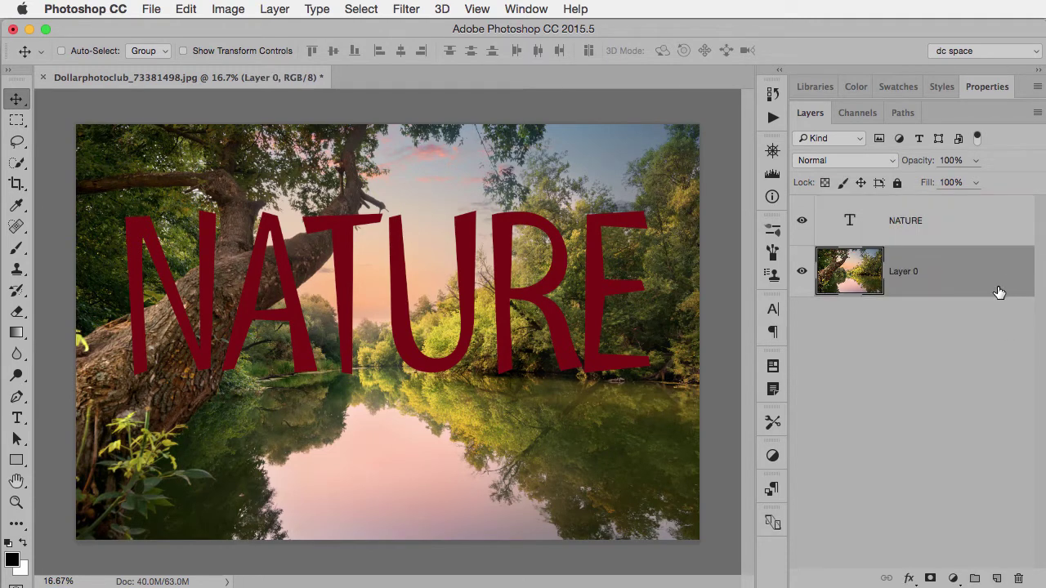
{"action": "left_click_drag", "start_coordinate": [998, 293], "coordinate": [943, 210]}
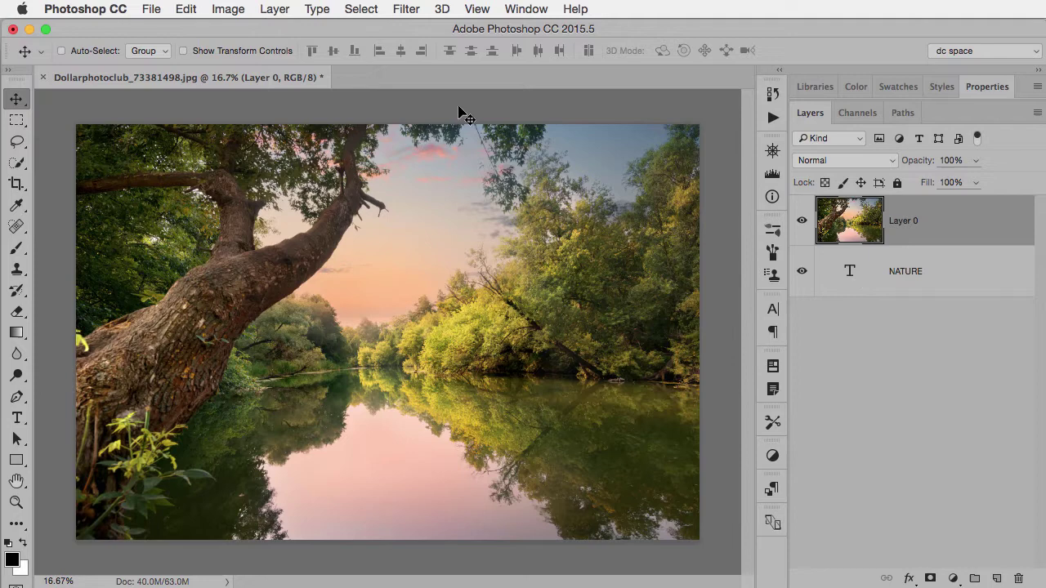
Step: Clip Layer 0 to the NATURE text with Create Clipping Mask and select NATURE
{"action": "left_click", "coordinate": [274, 8]}
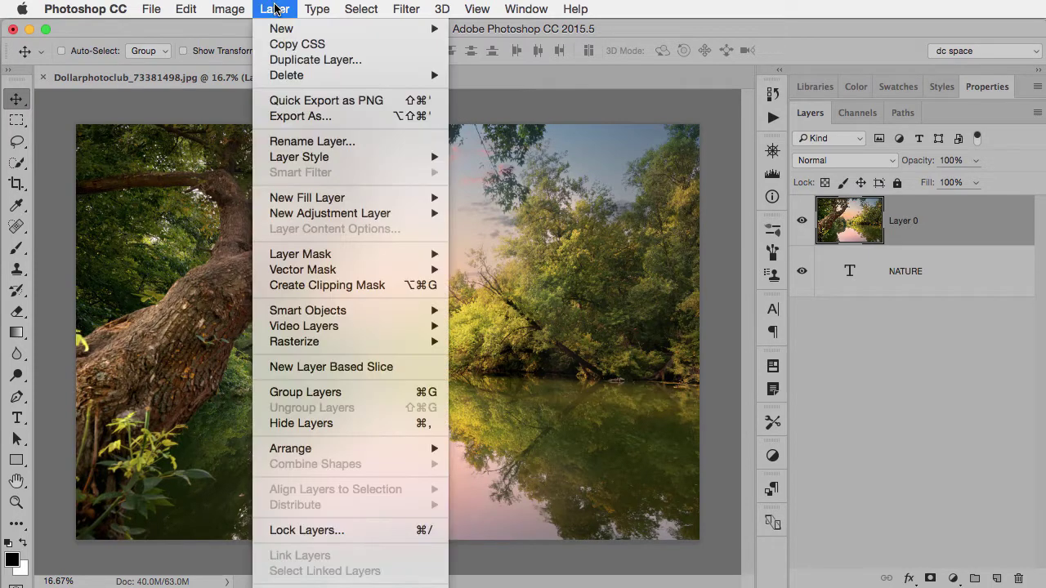
{"action": "left_click", "coordinate": [435, 292]}
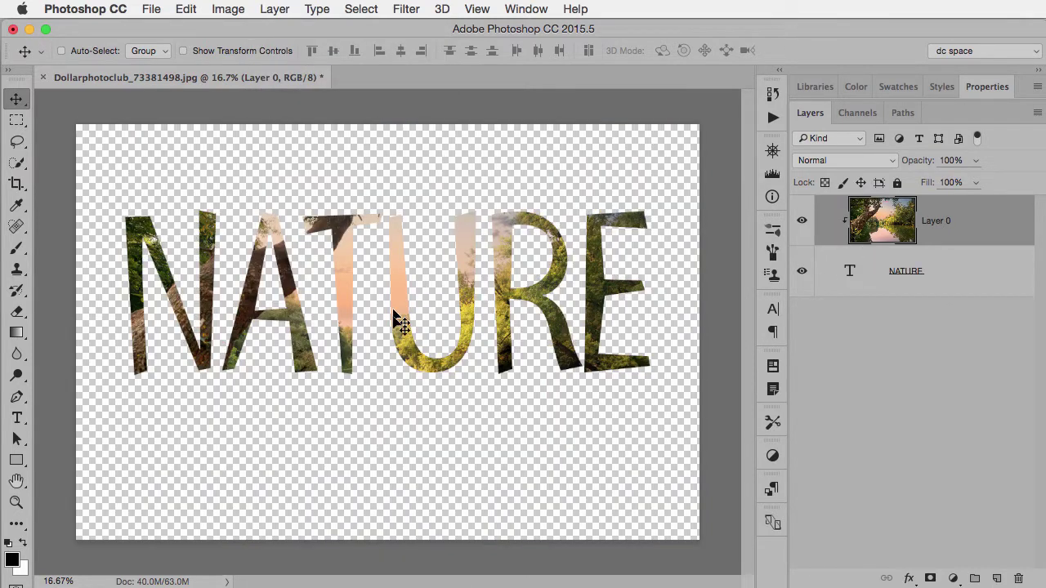
{"action": "left_click", "coordinate": [955, 289]}
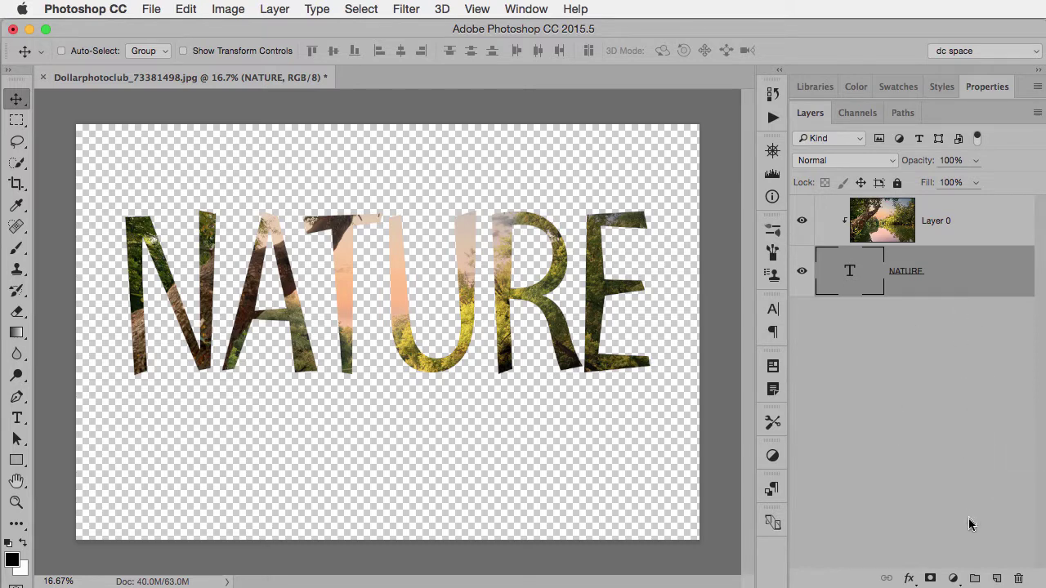
Step: Add a new Layer 1 beneath NATURE, fill it with white, and reselect NATURE
{"action": "key", "text": "super"}
{"action": "left_click", "coordinate": [997, 580], "text": "super"}
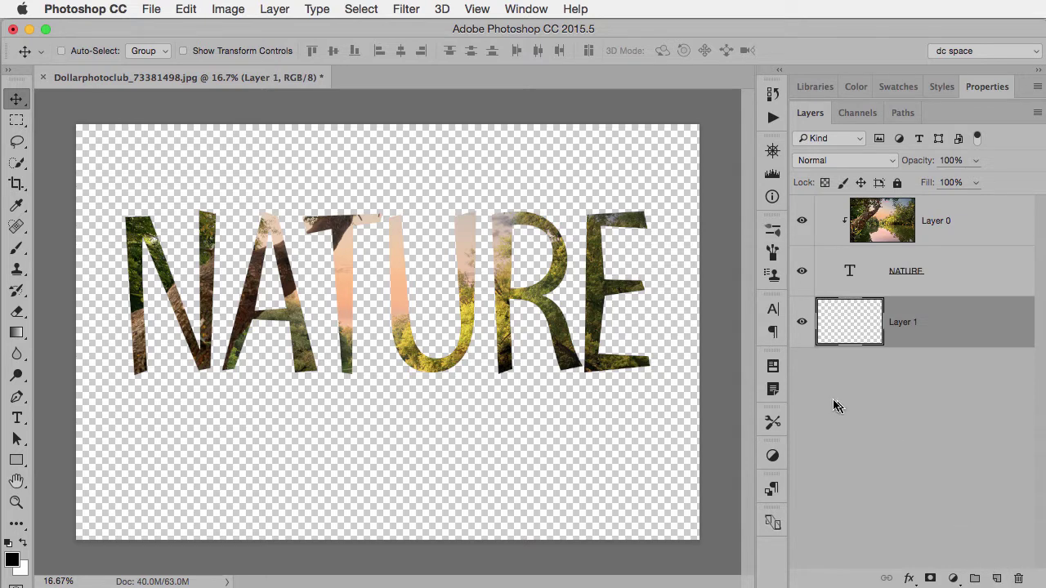
{"action": "key", "text": "super+BackSpace"}
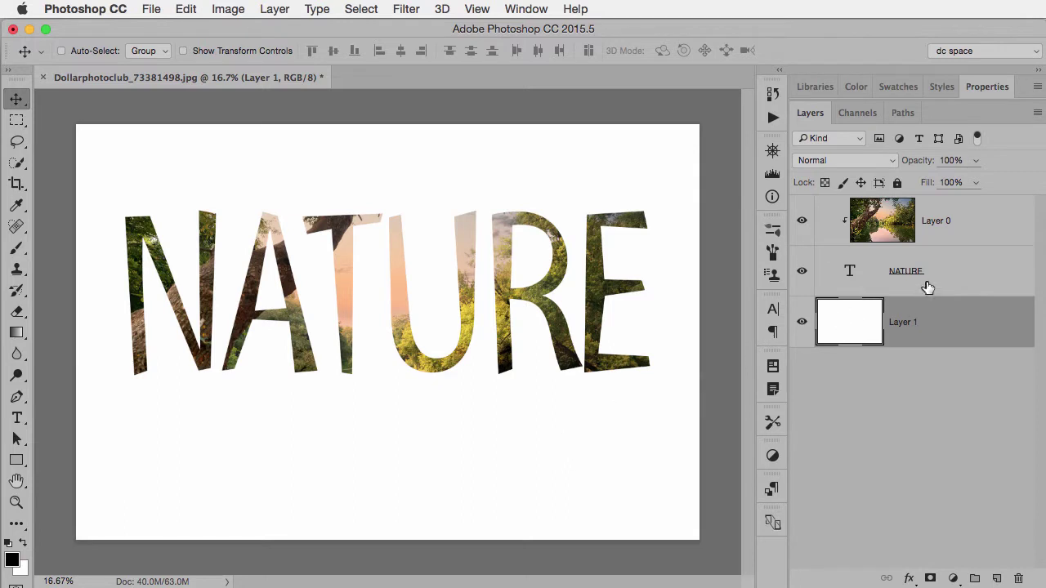
{"action": "left_click", "coordinate": [961, 271]}
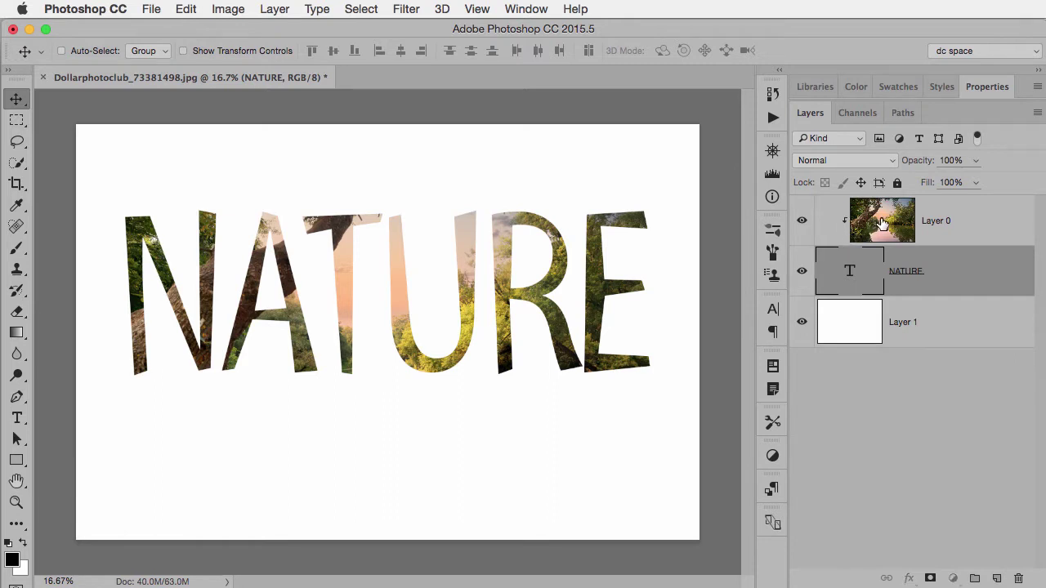
Step: Drag the clipped Layer 0 photo downward so different sky and foliage fill the letters
{"action": "left_click", "coordinate": [881, 223]}
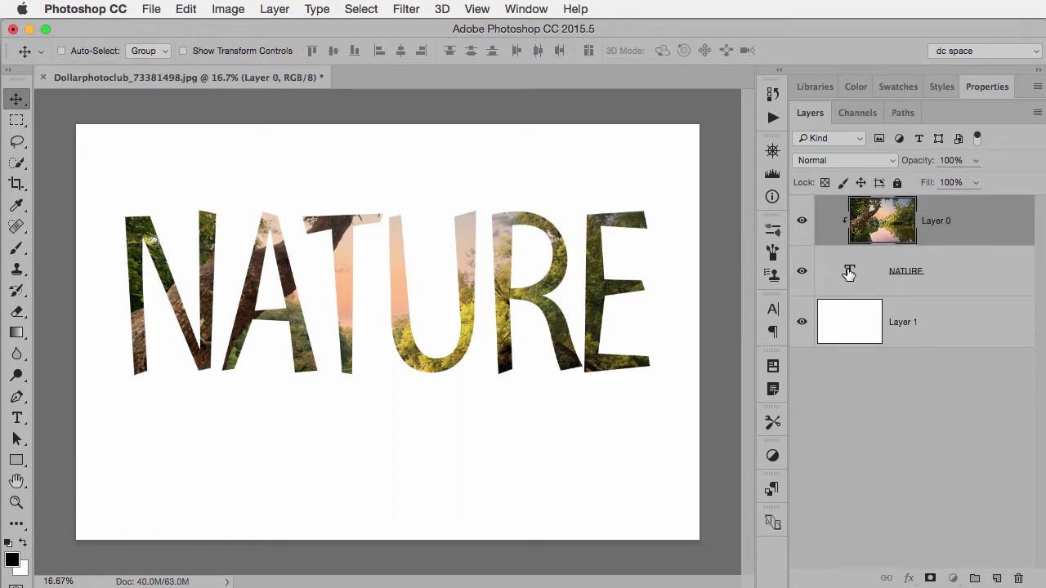
{"action": "left_click", "coordinate": [848, 274]}
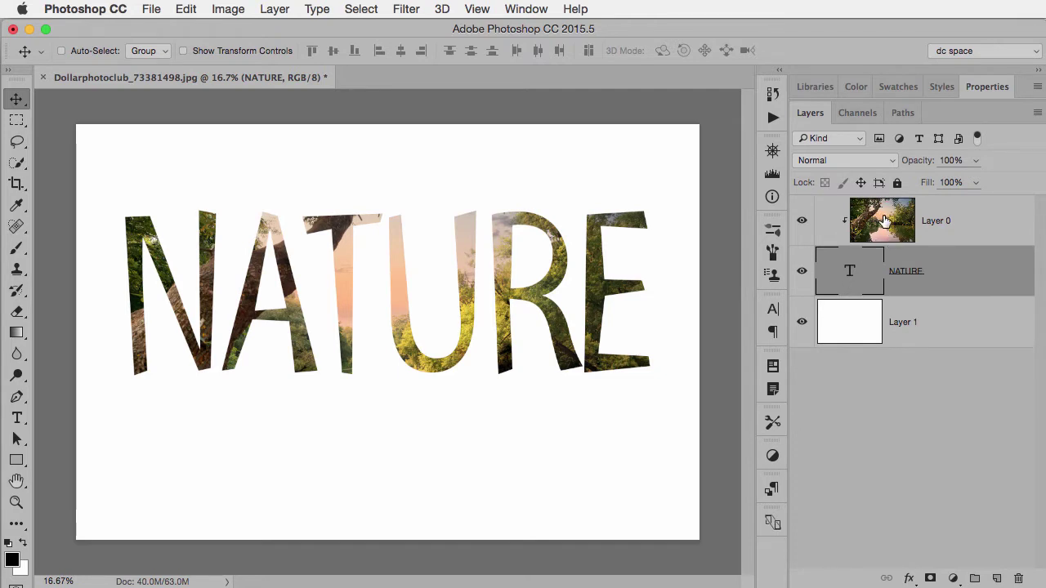
{"action": "left_click", "coordinate": [885, 222]}
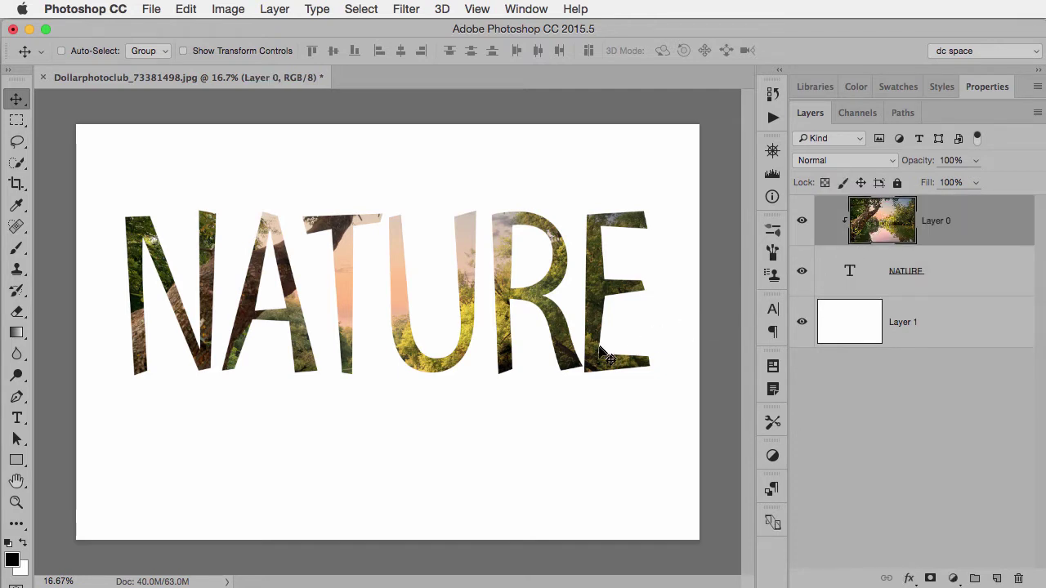
{"action": "left_click_drag", "start_coordinate": [602, 357], "coordinate": [588, 400]}
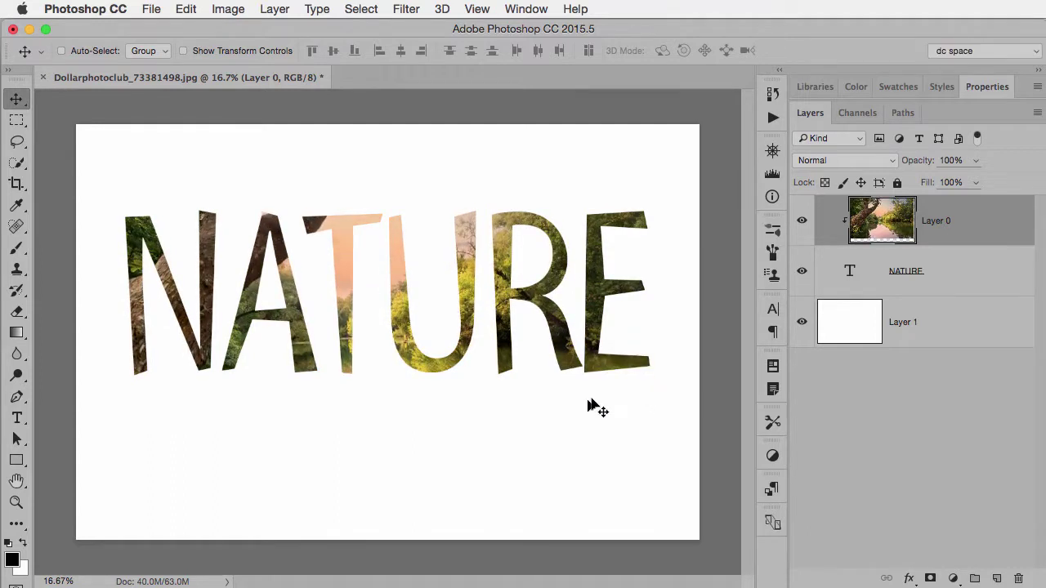
{"action": "left_click", "coordinate": [850, 274]}
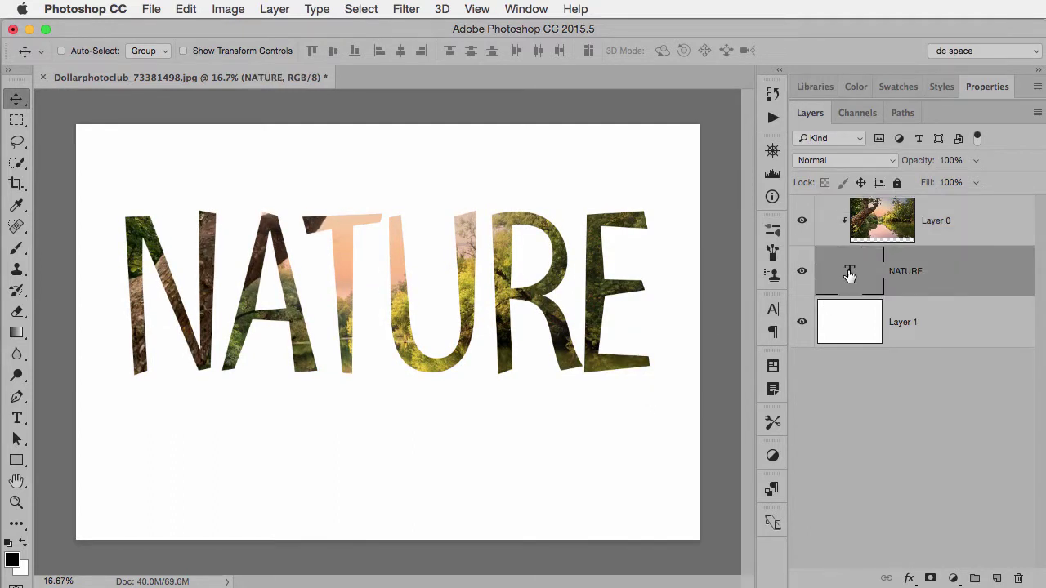
Step: Switch the NATURE text to Refrigerator Deluxe and retype it as 'autum'
{"action": "double_click", "coordinate": [849, 273]}
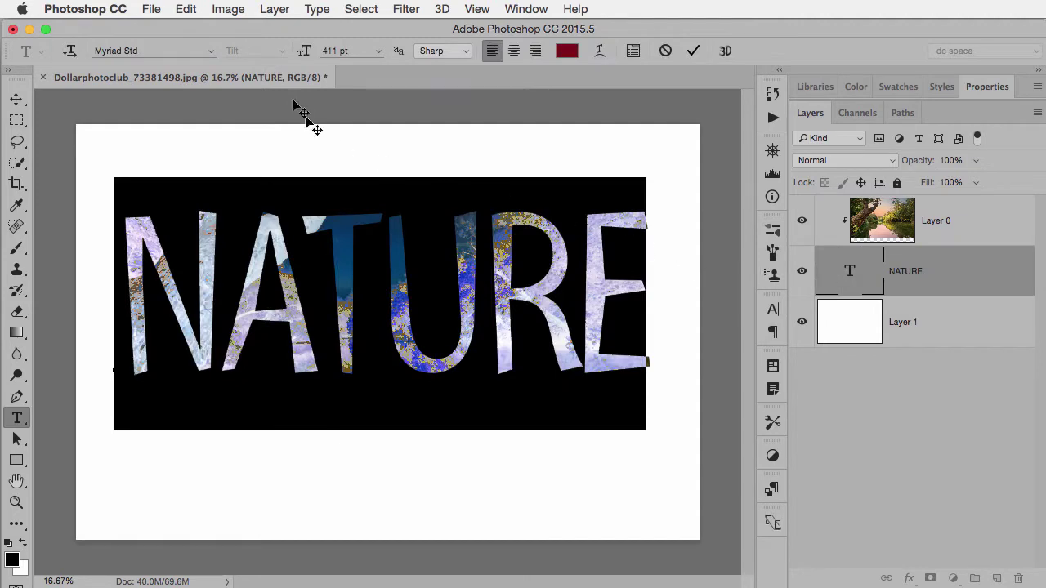
{"action": "left_click", "coordinate": [204, 51]}
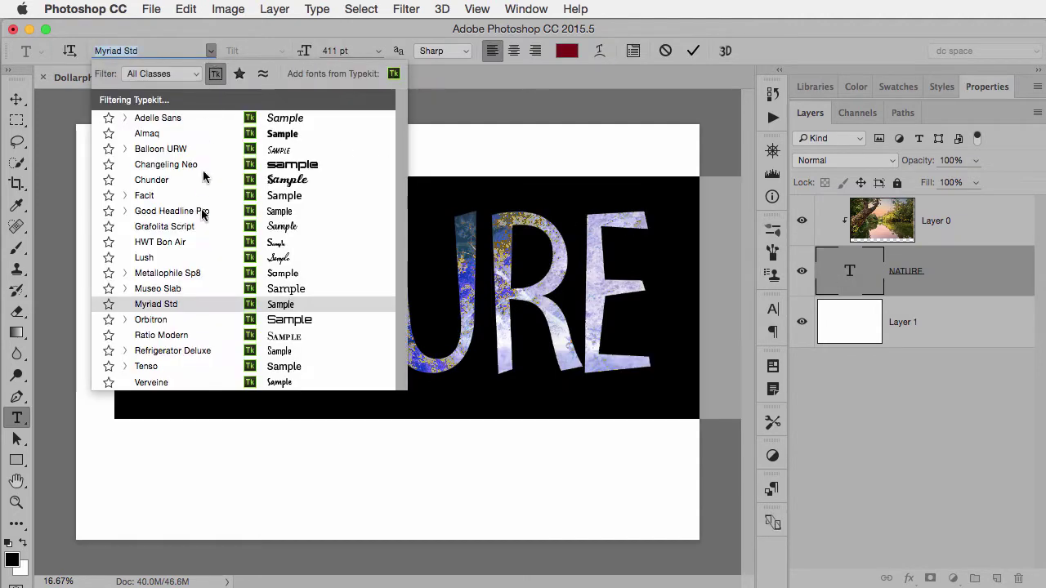
{"action": "left_click", "coordinate": [181, 305]}
{"action": "left_click", "coordinate": [211, 51]}
{"action": "left_click", "coordinate": [215, 200]}
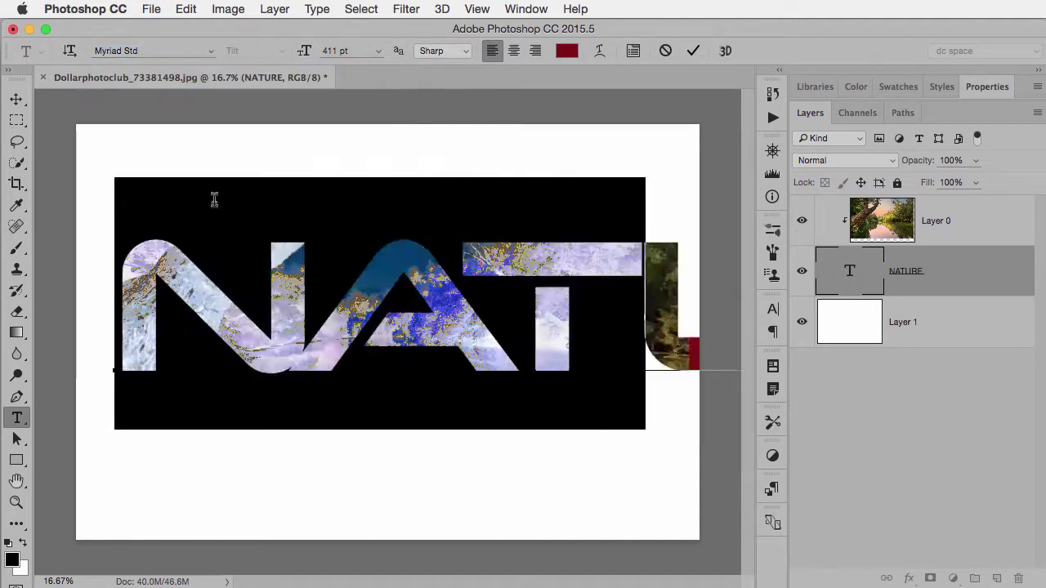
{"action": "left_click", "coordinate": [211, 51]}
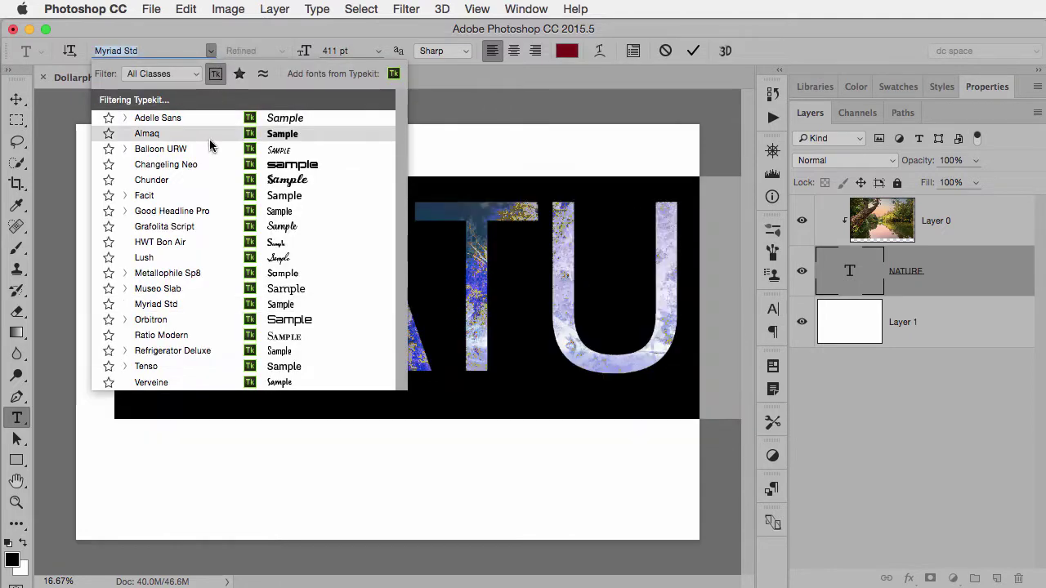
{"action": "key", "text": "Escape"}
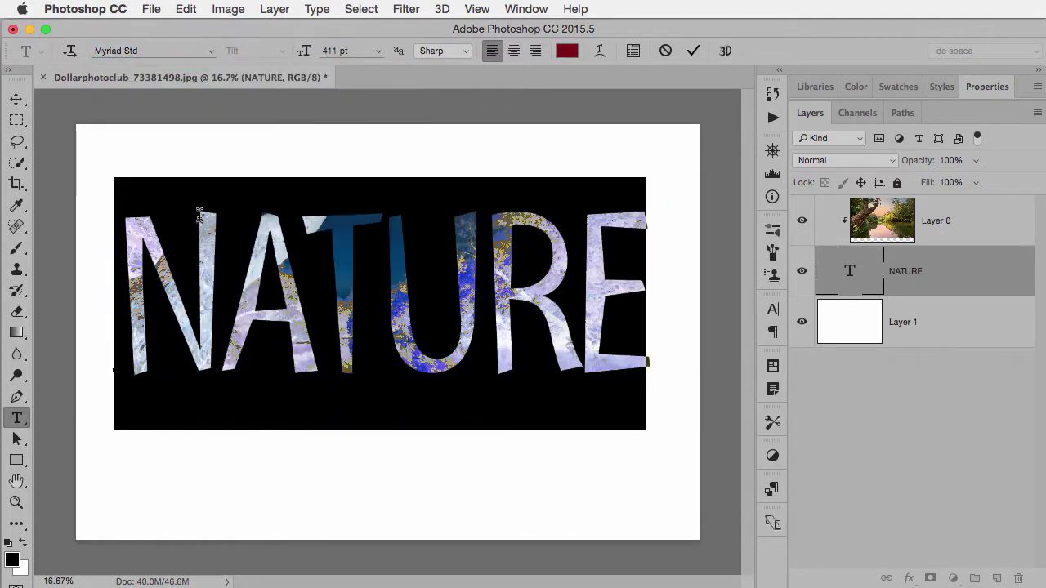
{"action": "left_click", "coordinate": [212, 53]}
{"action": "left_click", "coordinate": [152, 352]}
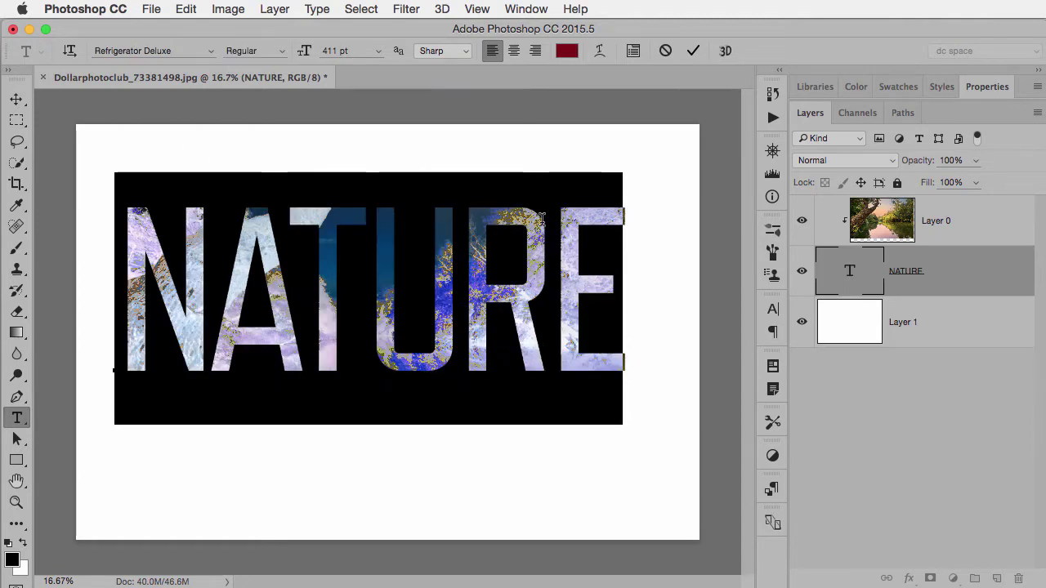
{"action": "type", "text": "autum"}
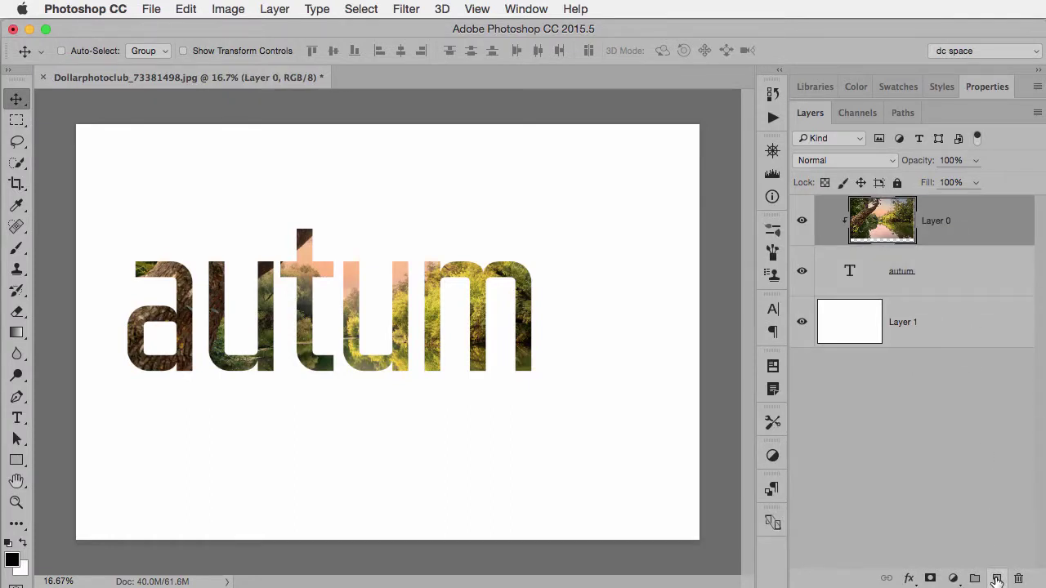
Step: Add a new Layer 2 and draw a circular elliptical selection over the m
{"action": "left_click", "coordinate": [996, 578]}
{"action": "key", "text": "m"}
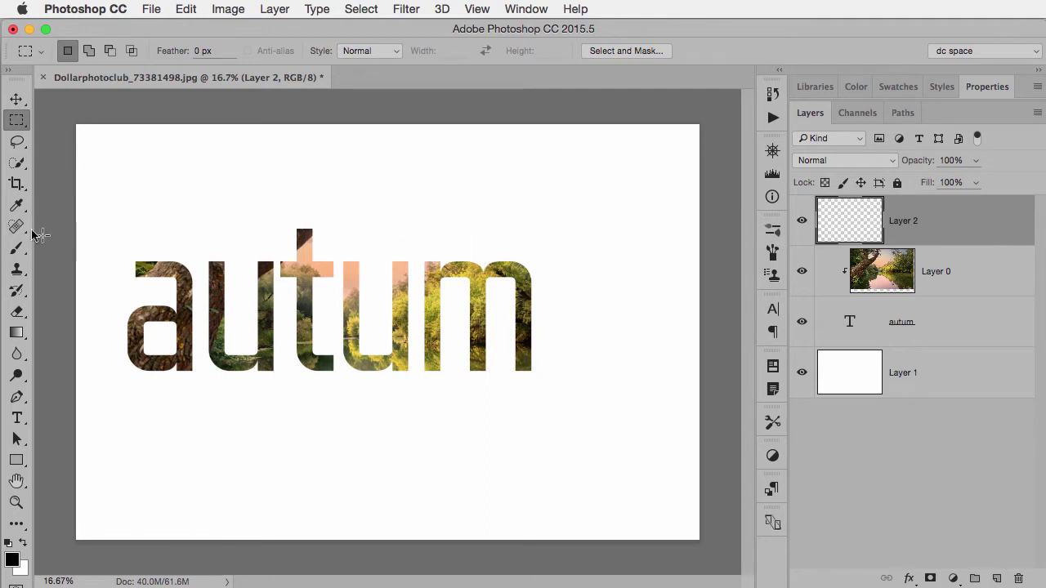
{"action": "left_click", "coordinate": [17, 120]}
{"action": "left_click", "coordinate": [45, 136]}
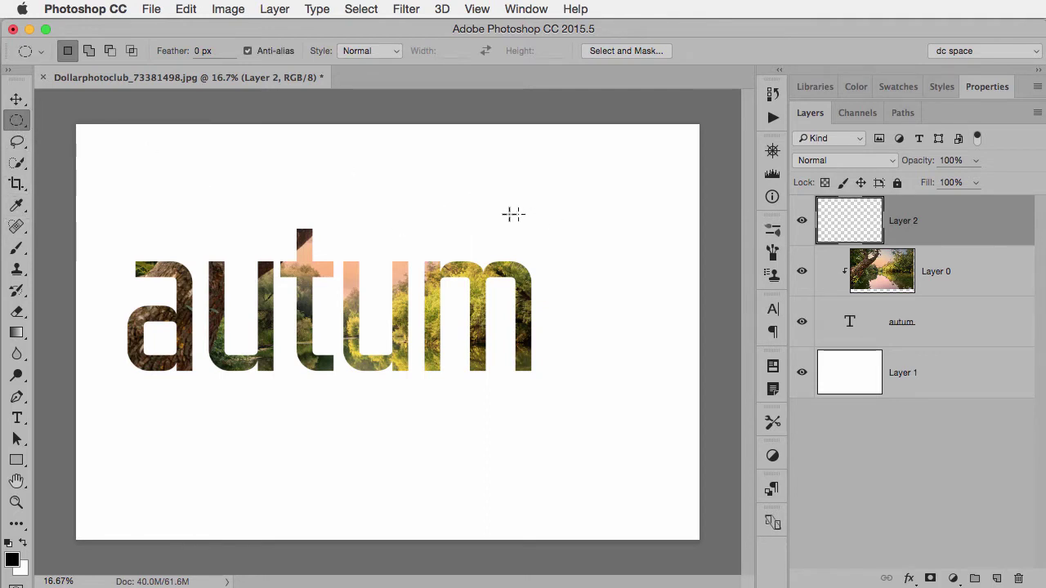
{"action": "left_click_drag", "start_coordinate": [457, 224], "coordinate": [586, 357]}
Step: Fill the circle with yellow #ffce08 and deselect
{"action": "left_click", "coordinate": [12, 560]}
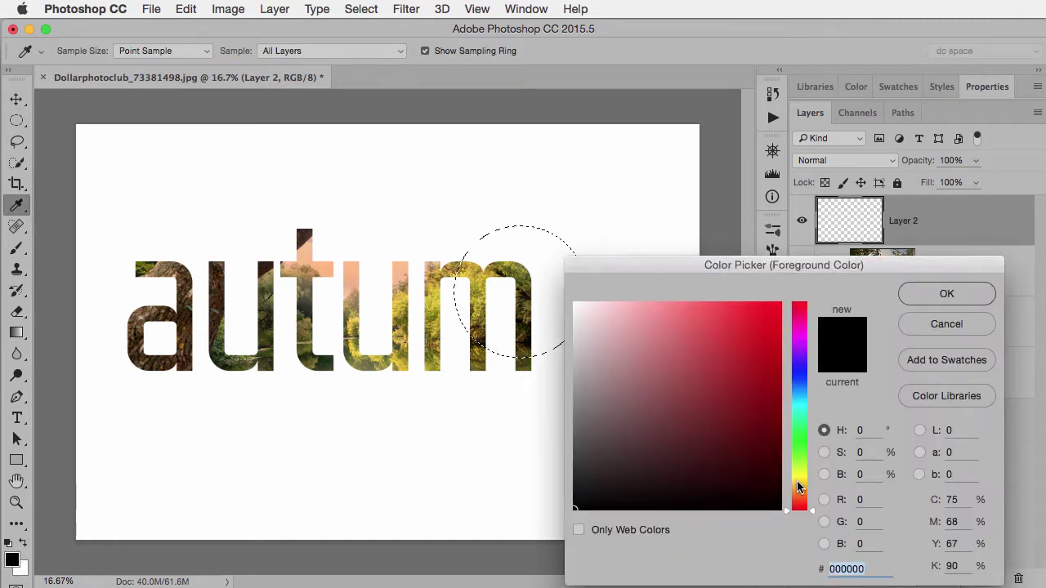
{"action": "left_click_drag", "start_coordinate": [798, 488], "coordinate": [799, 481]}
{"action": "left_click", "coordinate": [773, 303]}
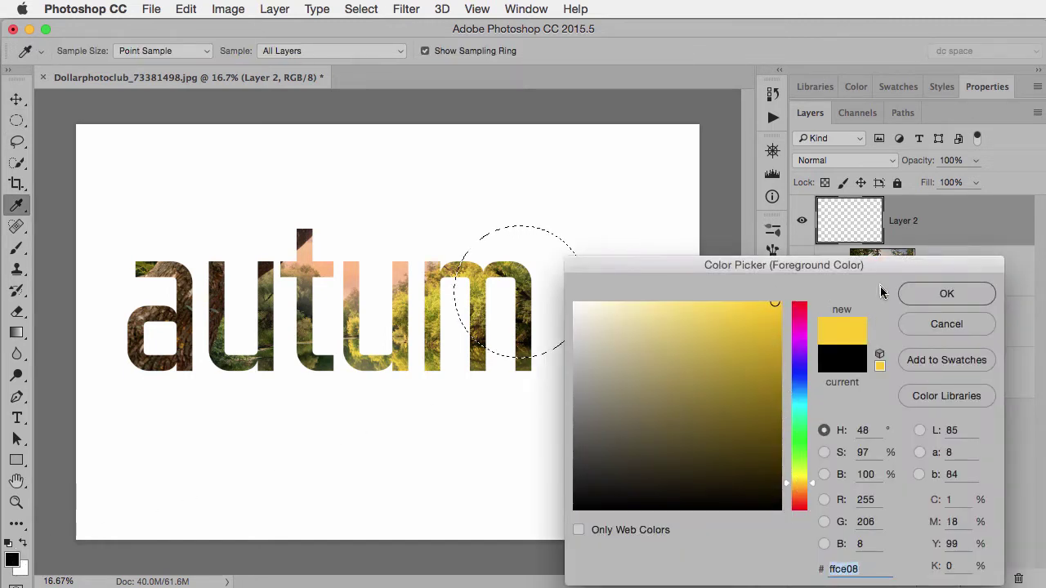
{"action": "left_click", "coordinate": [905, 296]}
{"action": "key", "text": "alt+BackSpace"}
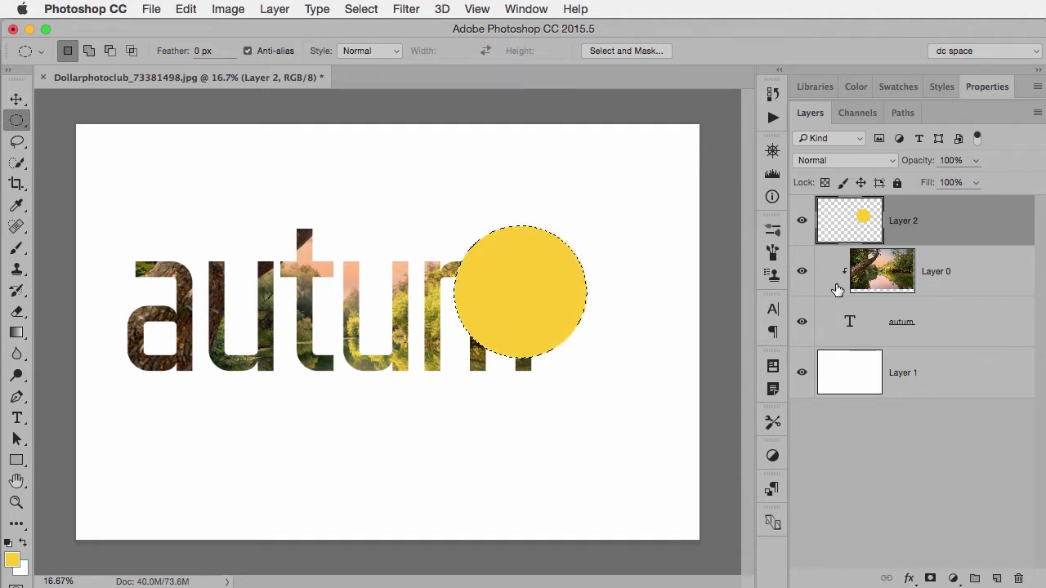
{"action": "key", "text": "ctrl+d"}
Step: Clip the yellow circle layer to the lettering and move it left onto the u
{"action": "left_click", "coordinate": [273, 8]}
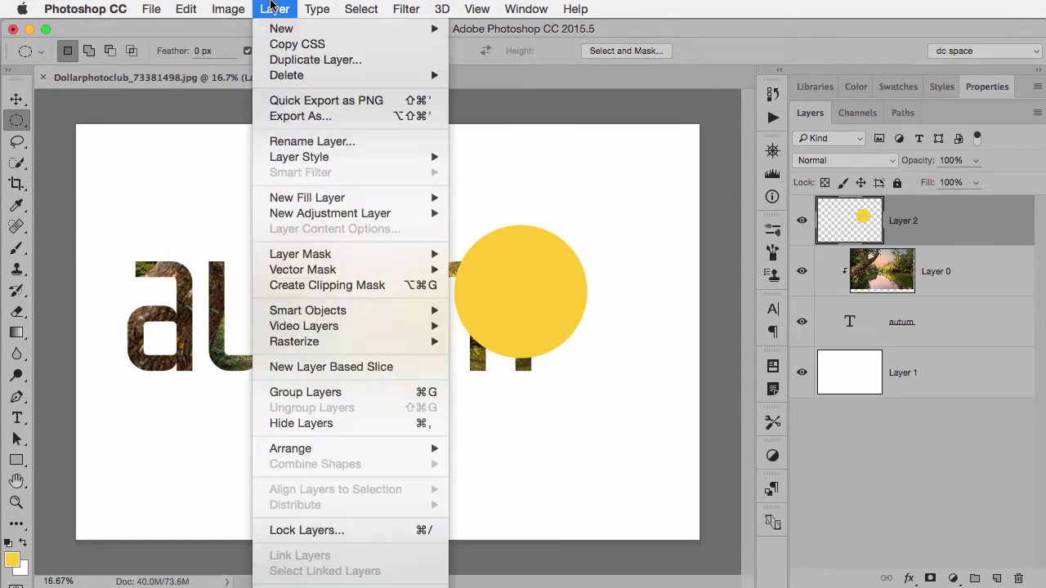
{"action": "left_click", "coordinate": [395, 287]}
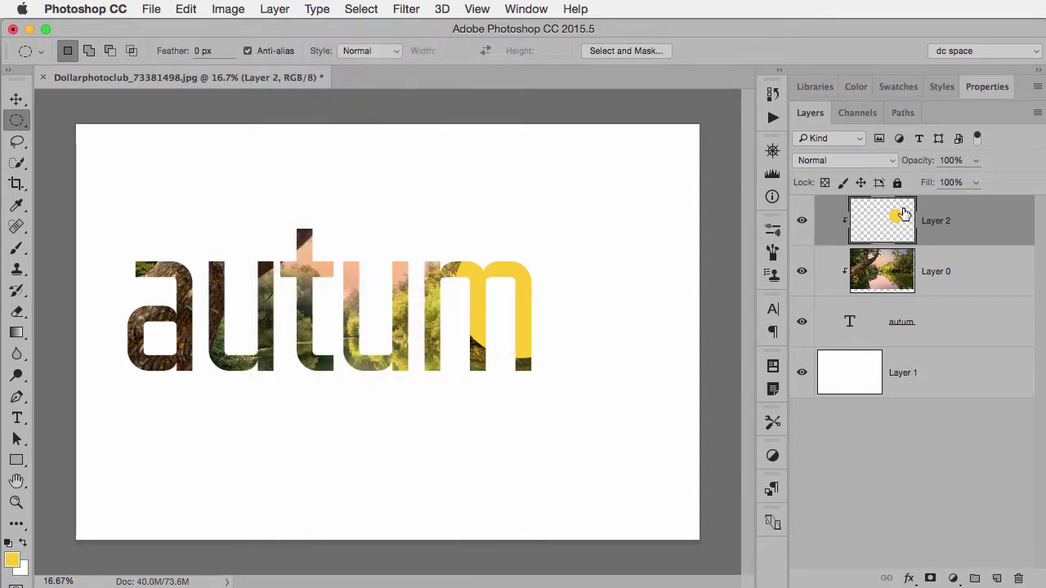
{"action": "key", "text": "v"}
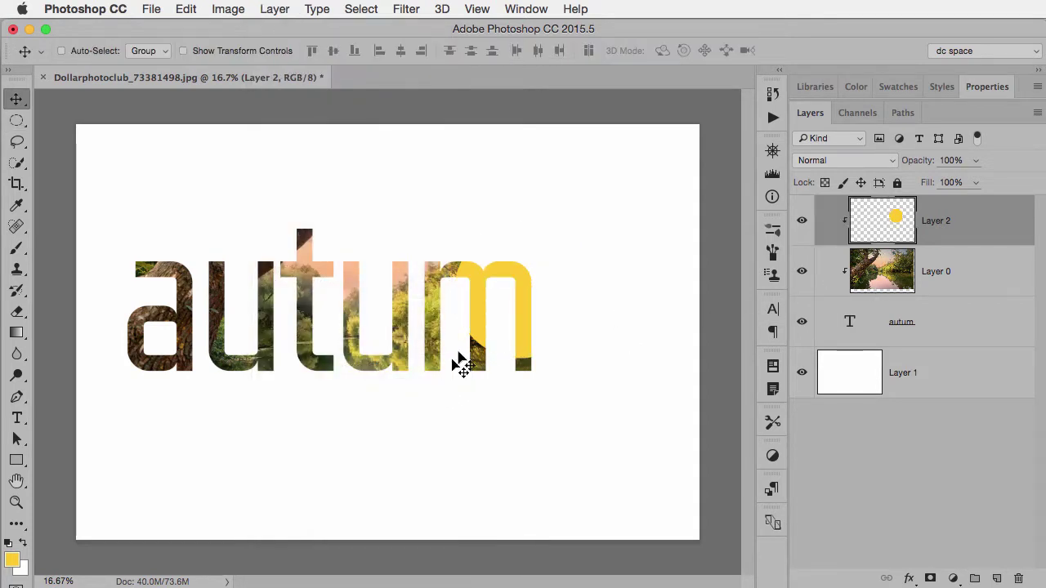
{"action": "left_click_drag", "start_coordinate": [460, 357], "coordinate": [460, 329]}
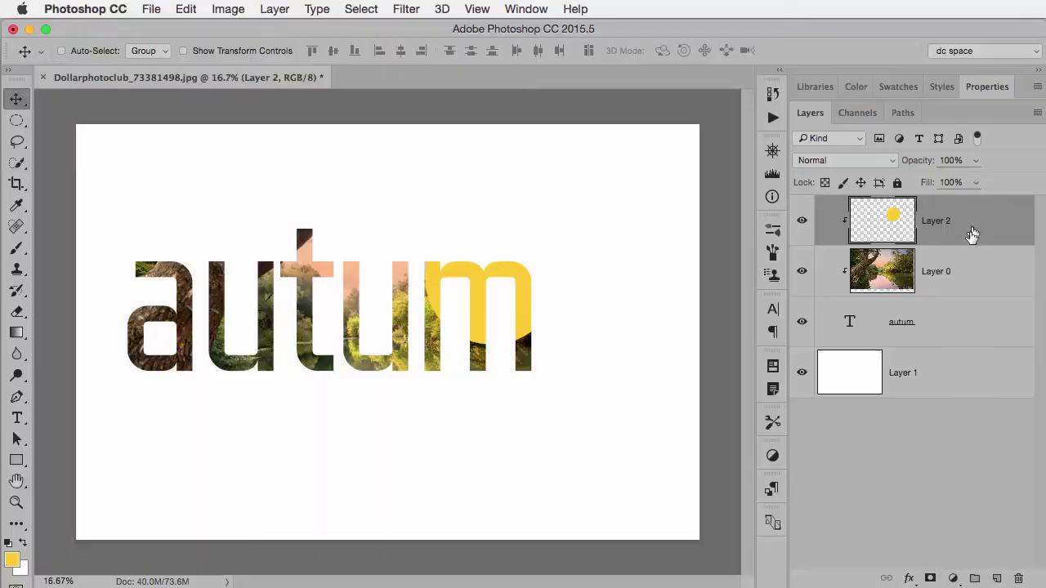
{"action": "left_click_drag", "start_coordinate": [975, 222], "coordinate": [938, 232]}
Step: Delete the yellow circle layer, release the photo's clipping mask, and reposition the photo
{"action": "key", "text": "Delete"}
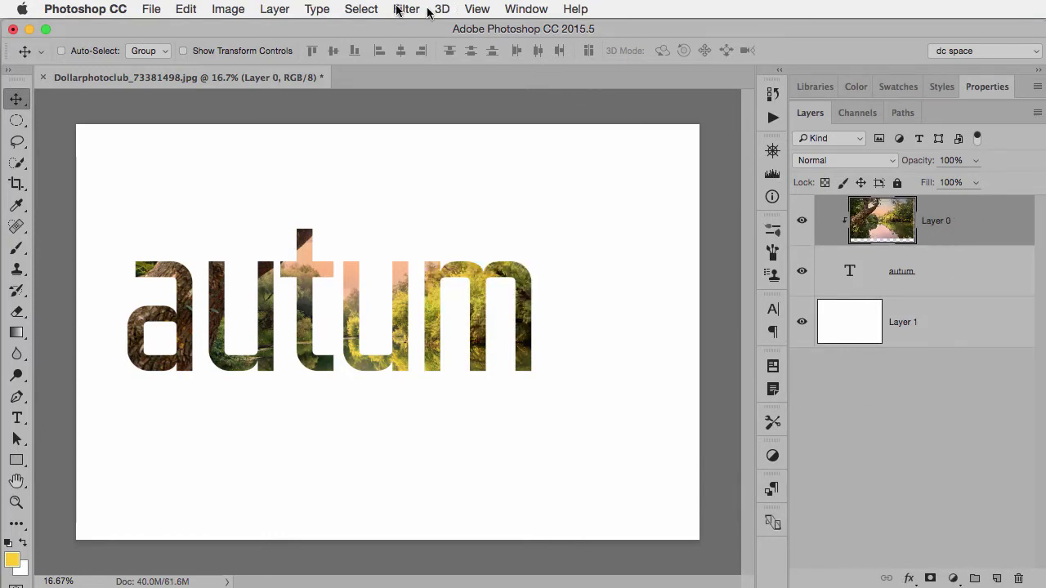
{"action": "left_click", "coordinate": [275, 8]}
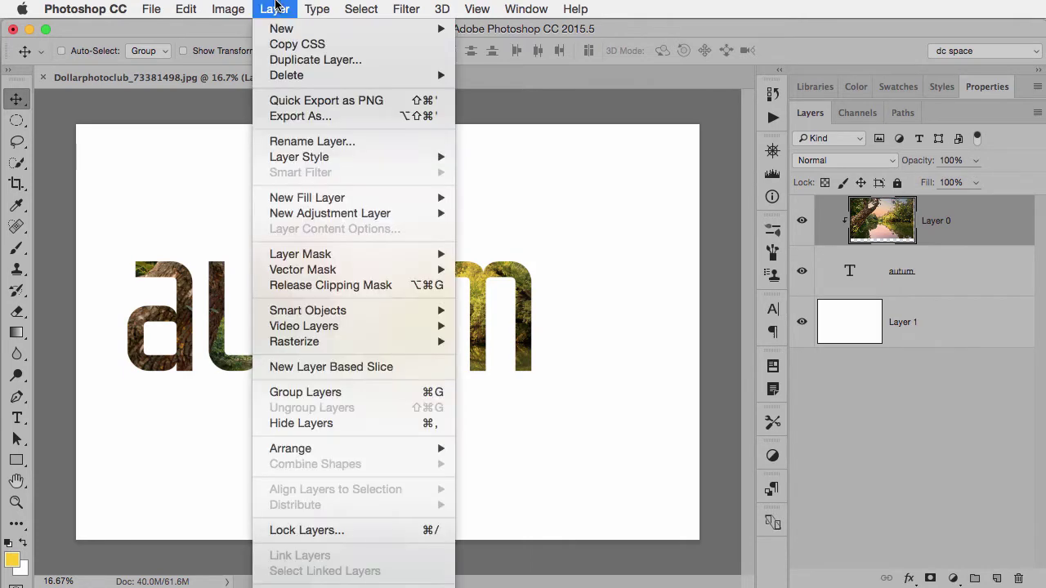
{"action": "left_click", "coordinate": [332, 288]}
{"action": "left_click_drag", "start_coordinate": [608, 369], "coordinate": [615, 419]}
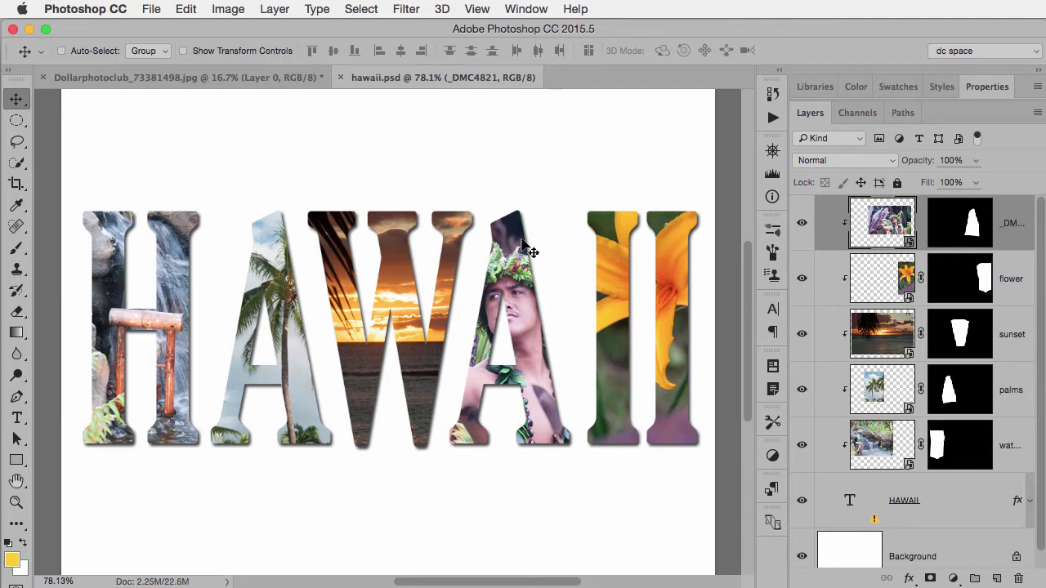
Step: In hawaii.psd, nudge the man's photo slightly up and right inside the second A
{"action": "left_click_drag", "start_coordinate": [490, 245], "coordinate": [499, 233]}
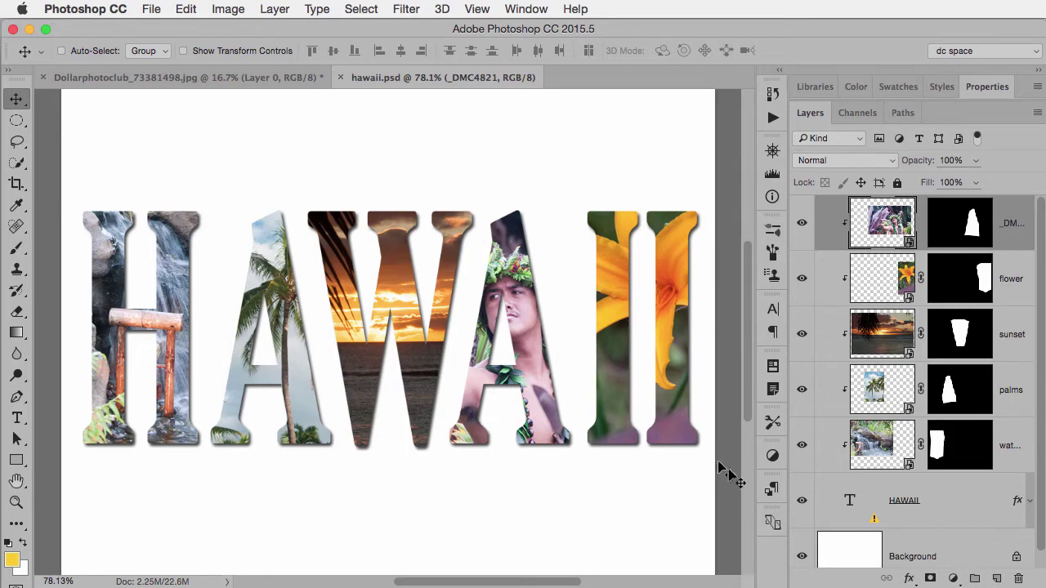